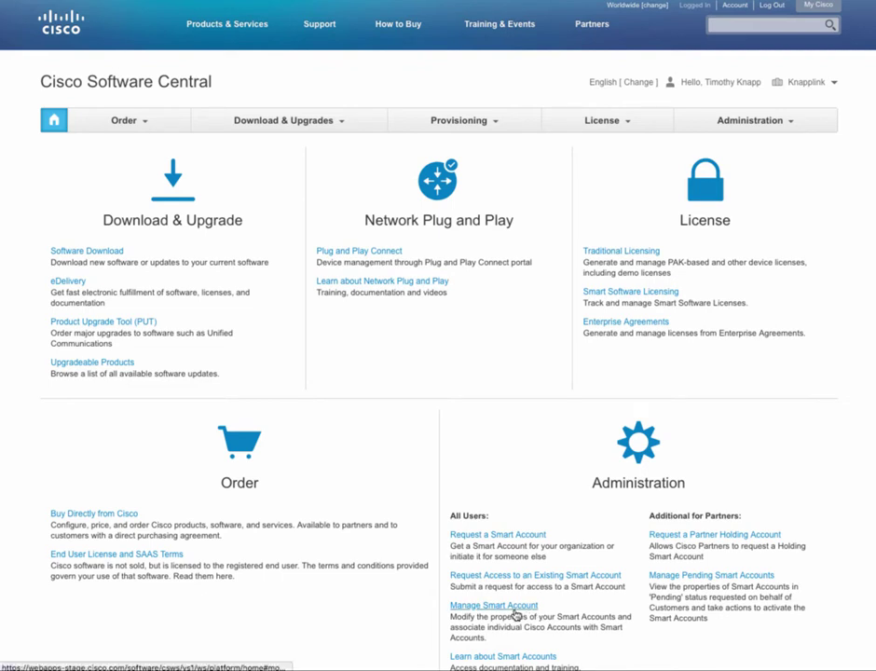
- Open Manage Smart Account and list its 10 virtual accounts, including DEFAULT, Bristol, London and Youngstown
click(515, 613)
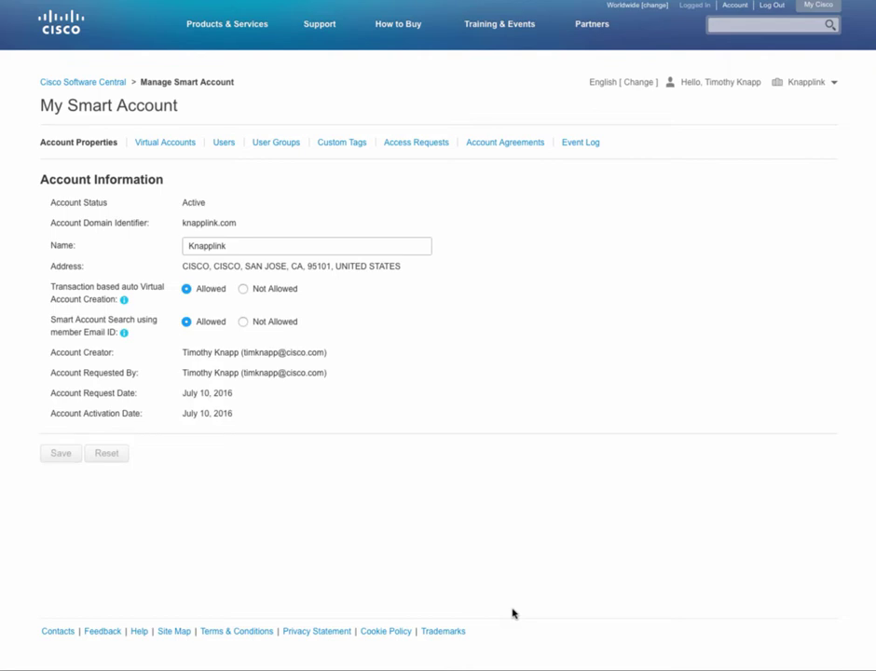
click(167, 143)
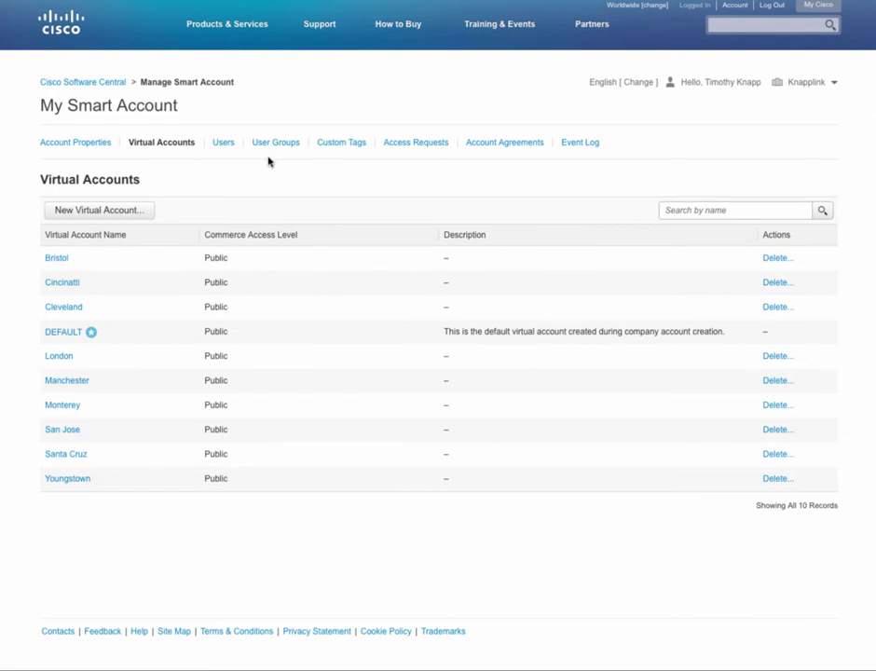
- Start a new virtual account custom tag named Locations
click(351, 144)
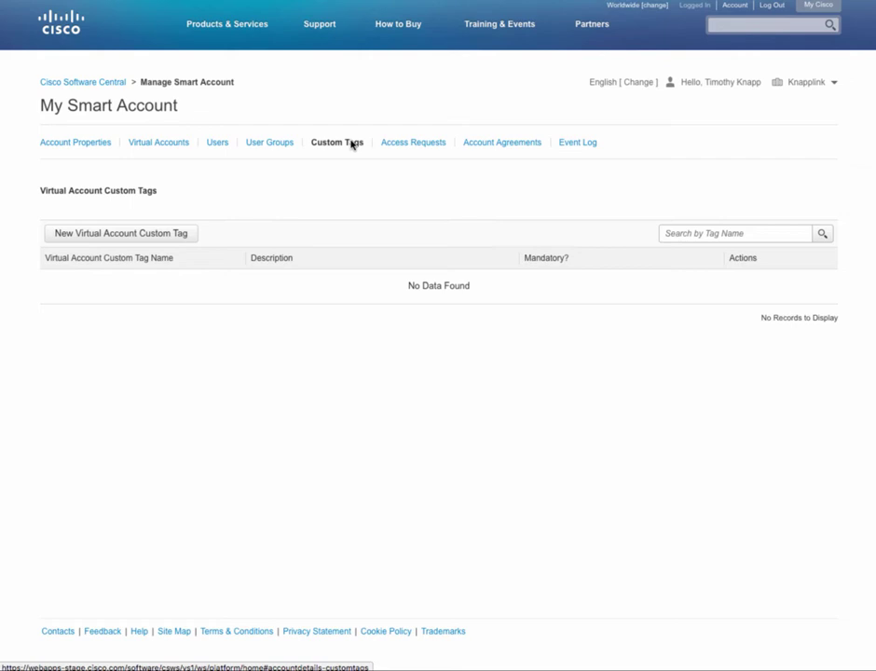
click(189, 235)
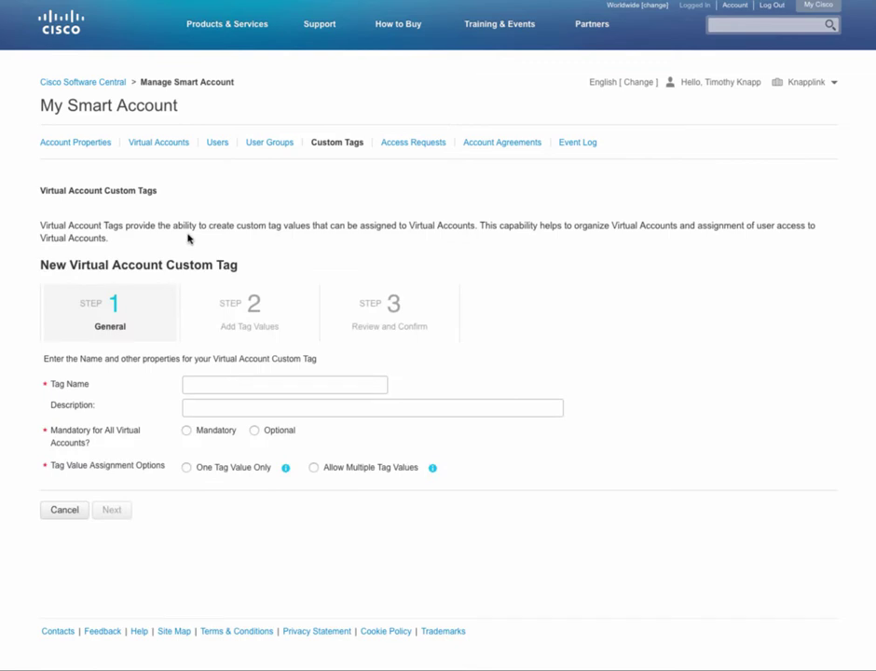
click(211, 381)
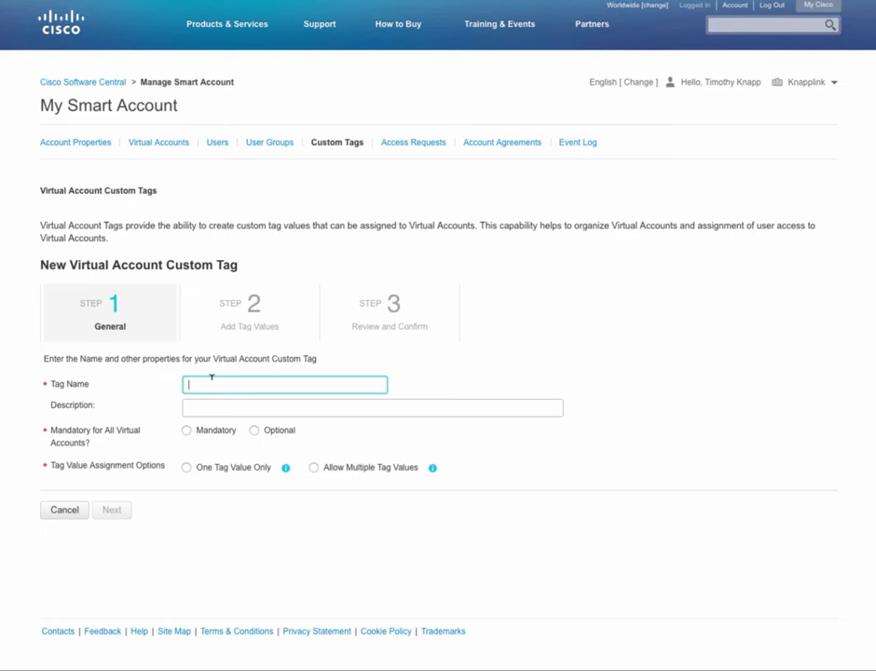
text(Locations)
- Describe the tag as Global Locations, make it optional, and allow multiple tag values
click(187, 407)
text(Global)
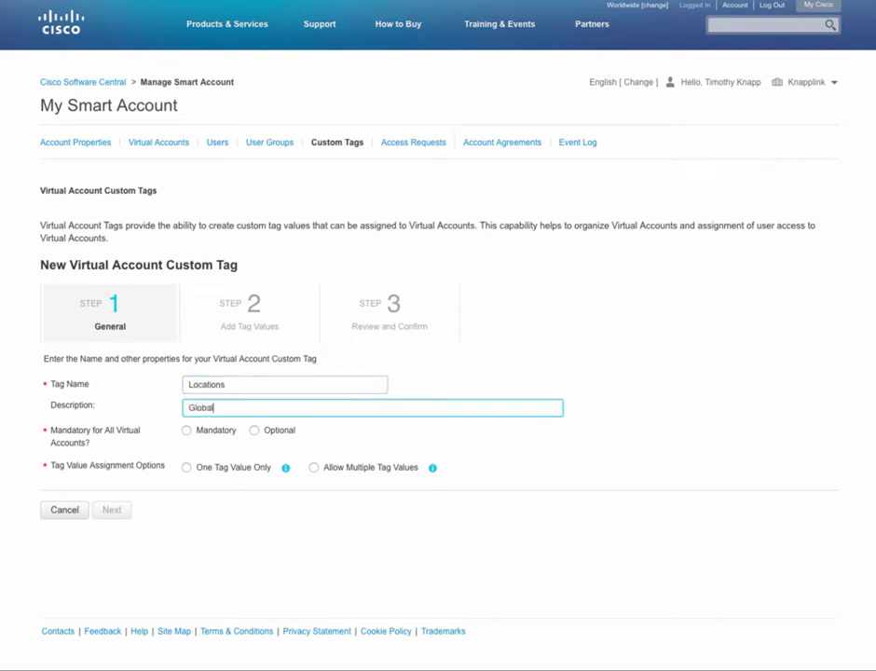
text( Locations)
click(255, 430)
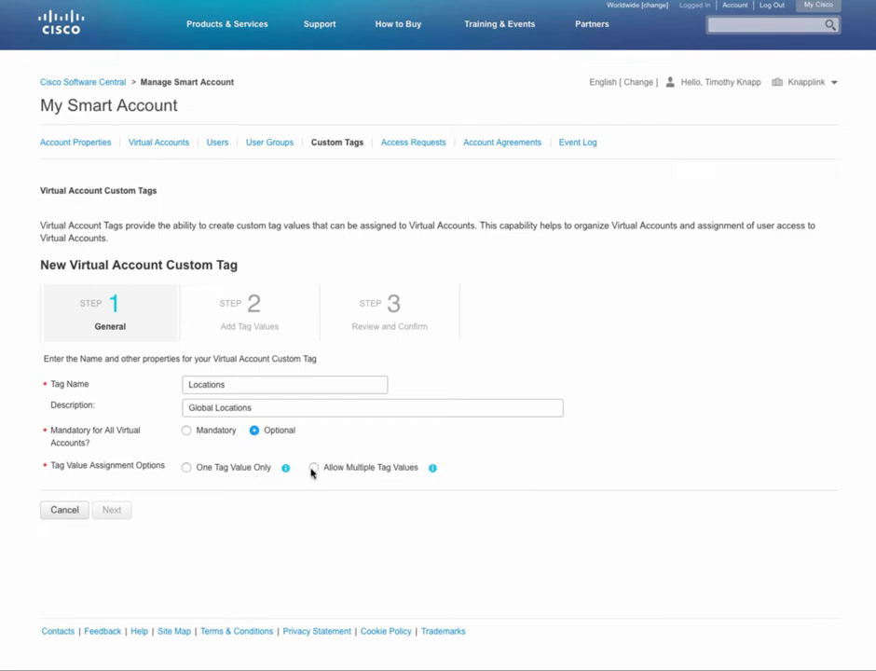
mouse_move(288, 476)
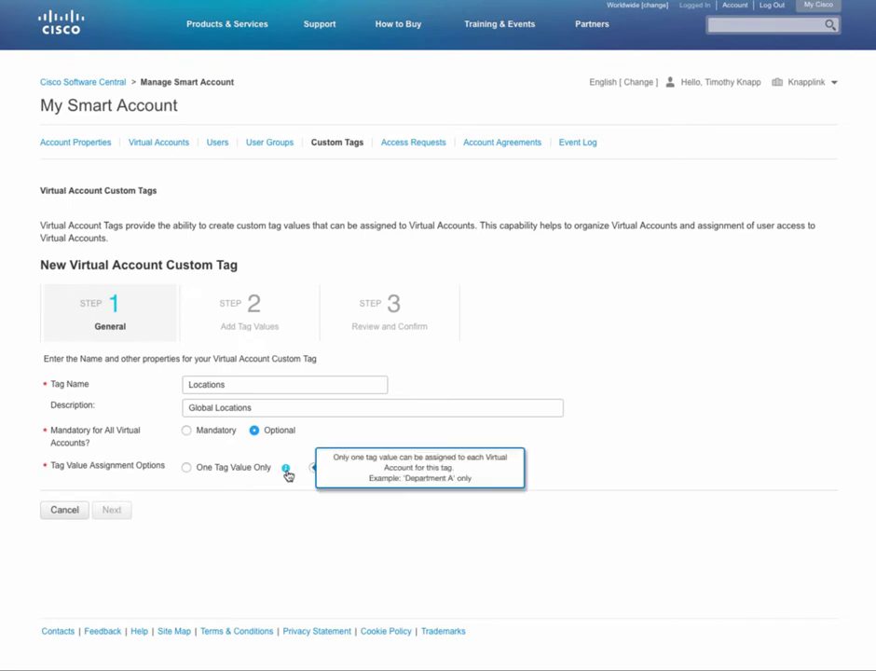
mouse_move(432, 474)
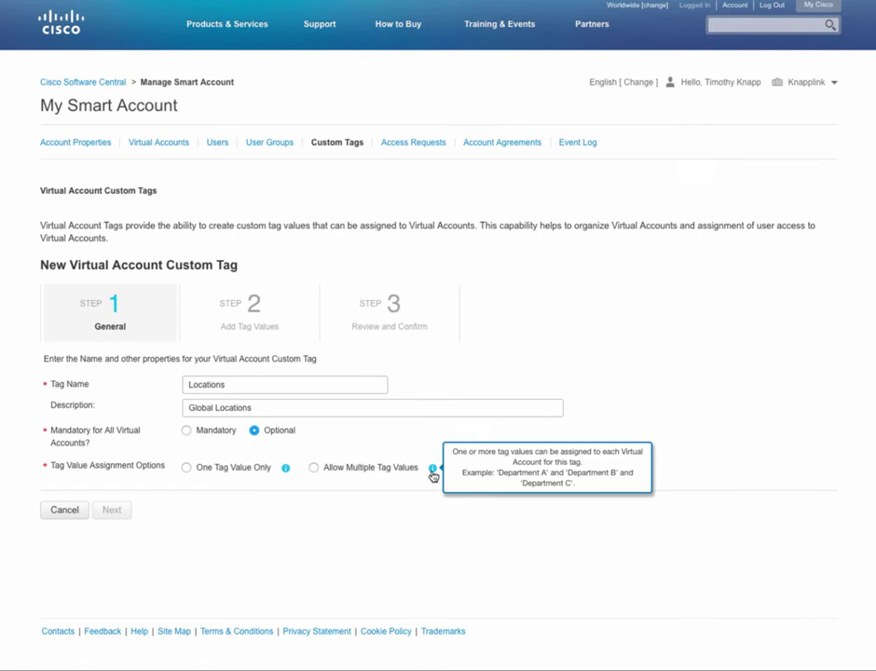
click(314, 469)
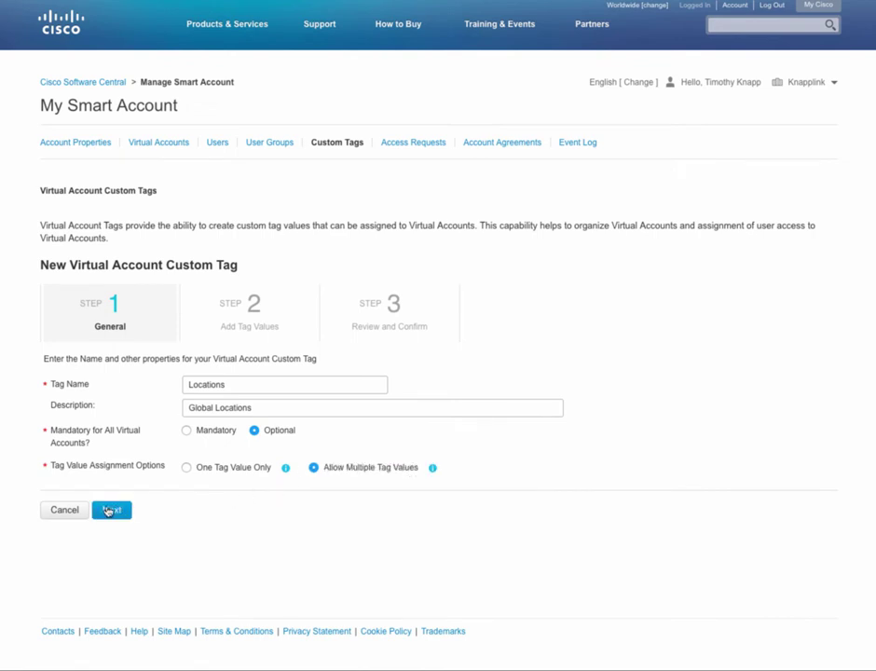
- Advance to the Add Tag Values step and enter California as the tag value
click(98, 512)
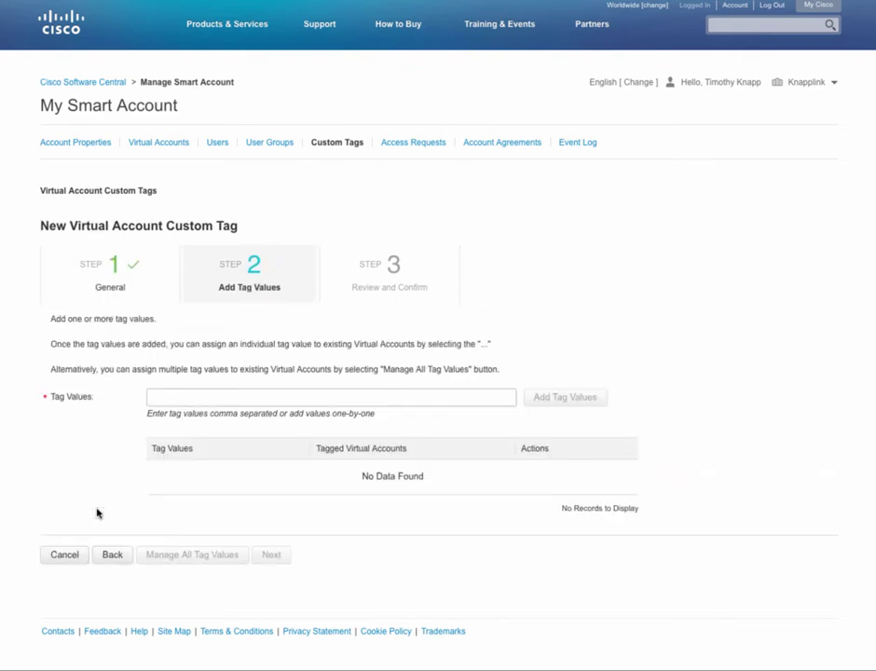
click(196, 395)
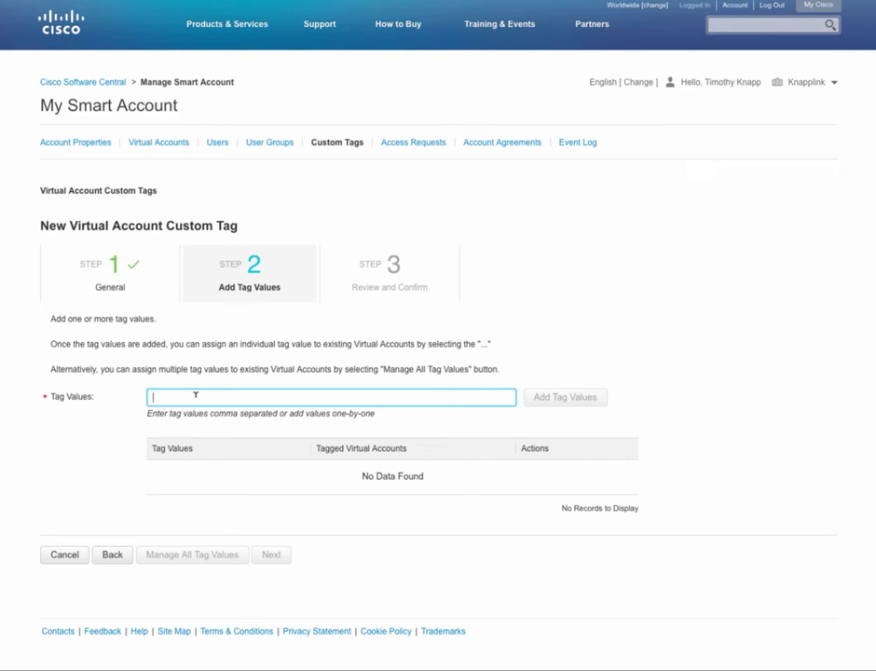
text(Global )
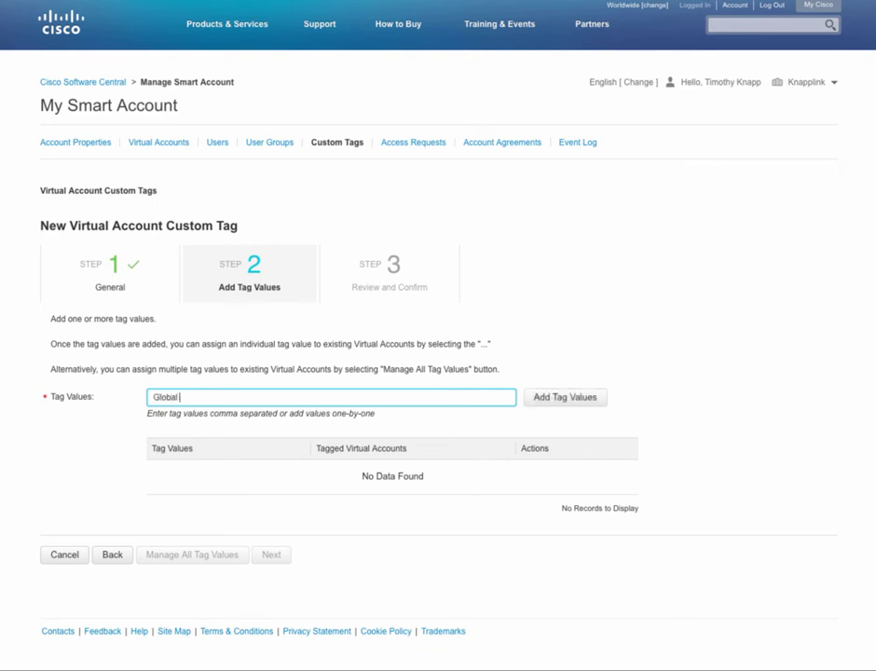
text(Sites)
drag(205, 396, 152, 396)
text(North America)
drag(217, 401, 144, 400)
text(California)
- Add California as a tag value and assign it to Monterey, San Jose and Santa Cruz
click(562, 402)
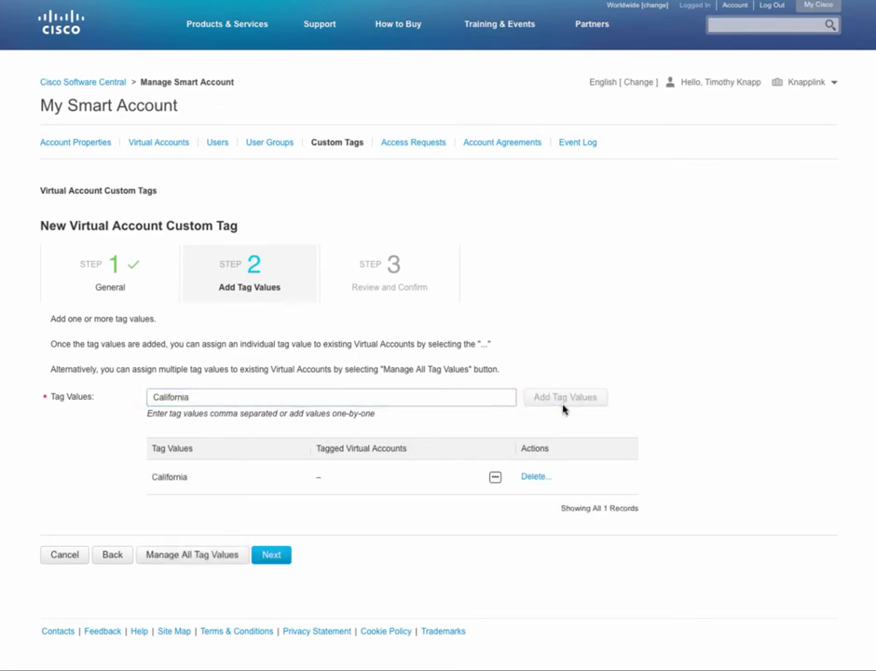
click(495, 478)
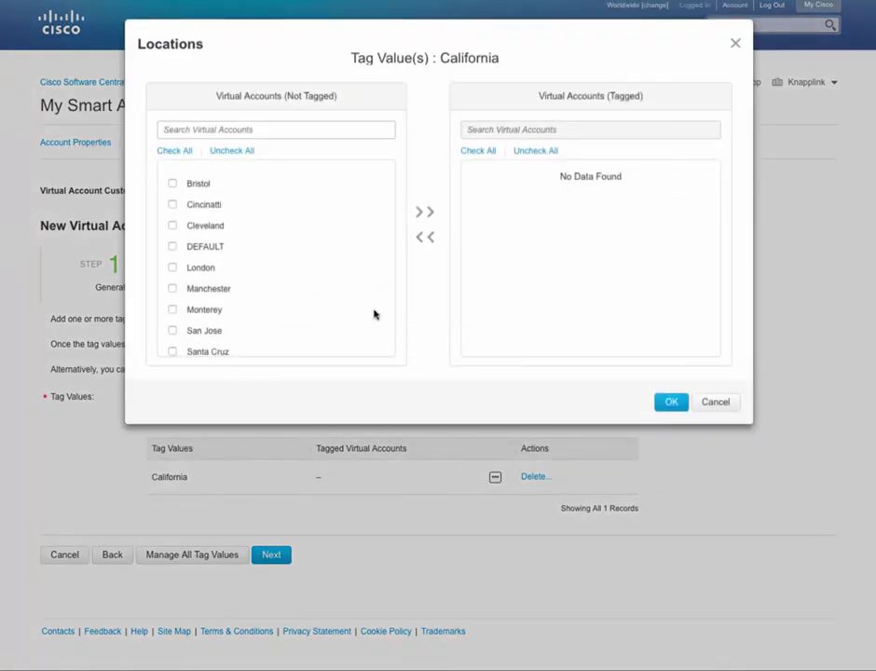
click(173, 310)
click(172, 332)
click(173, 352)
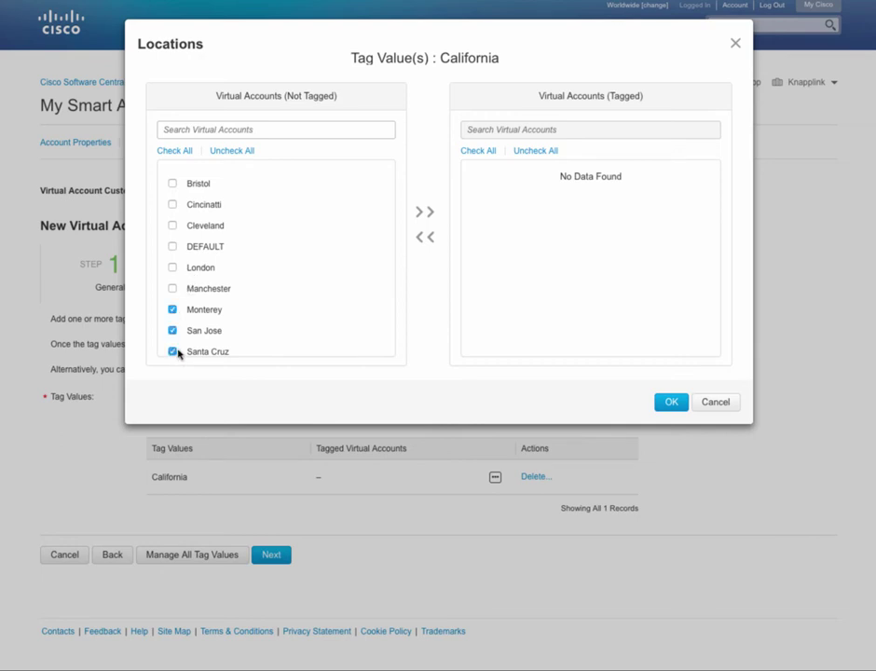
click(425, 218)
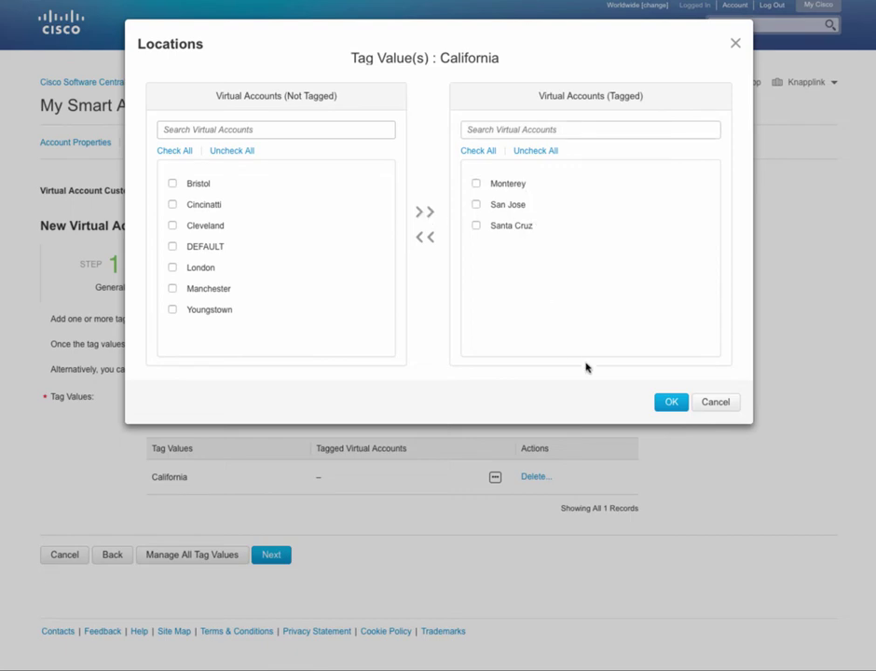
click(670, 403)
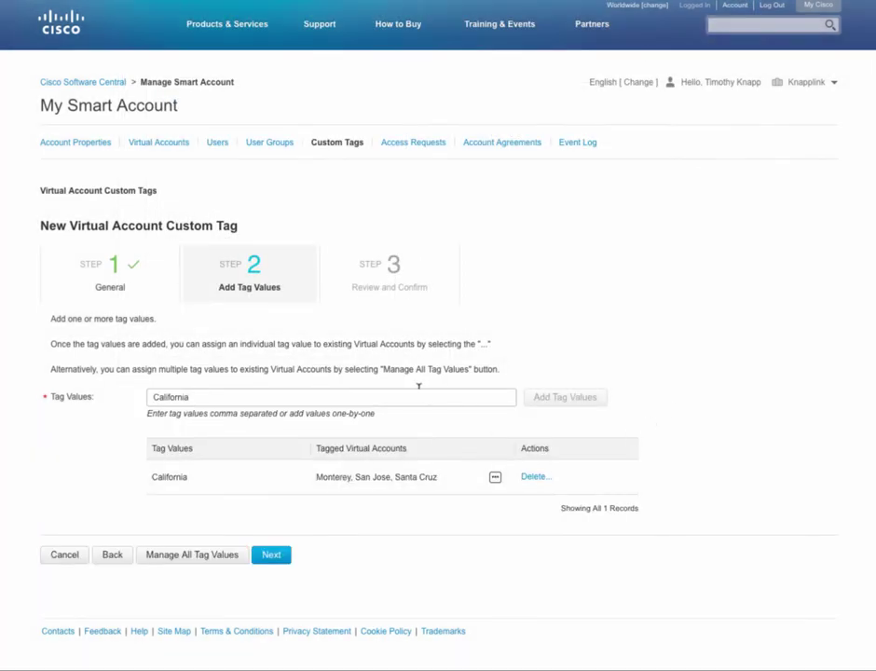
- Add Ohio as a tag value and assign it to Cincinnati, Cleveland and Youngstown
drag(191, 395, 146, 399)
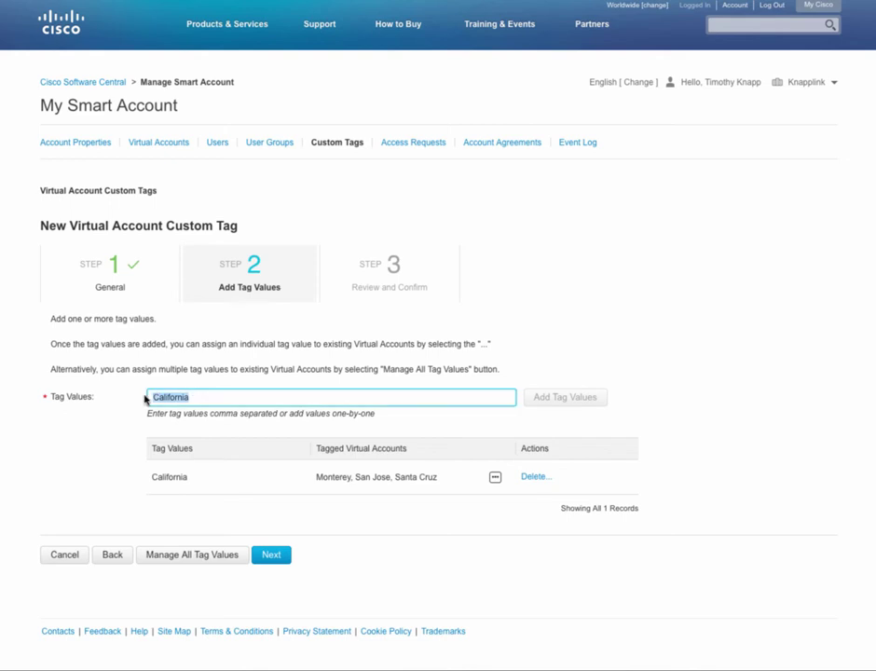
text(Ohi)
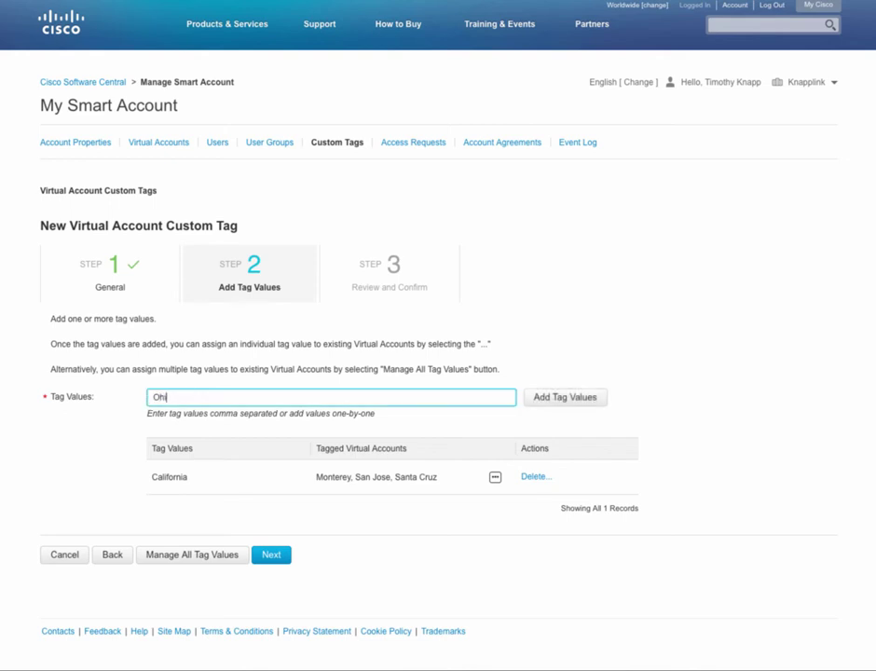
text(o)
click(588, 404)
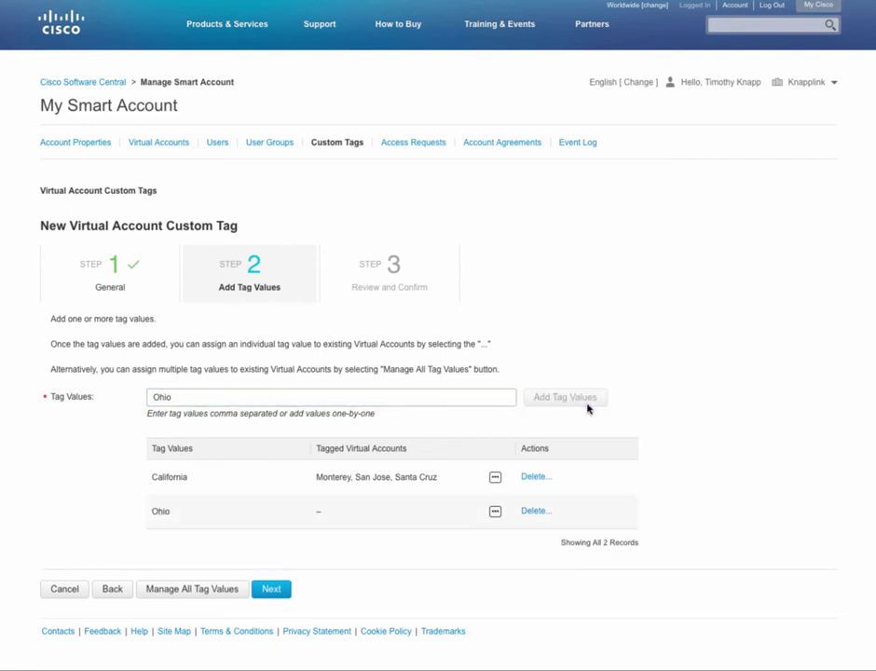
click(495, 512)
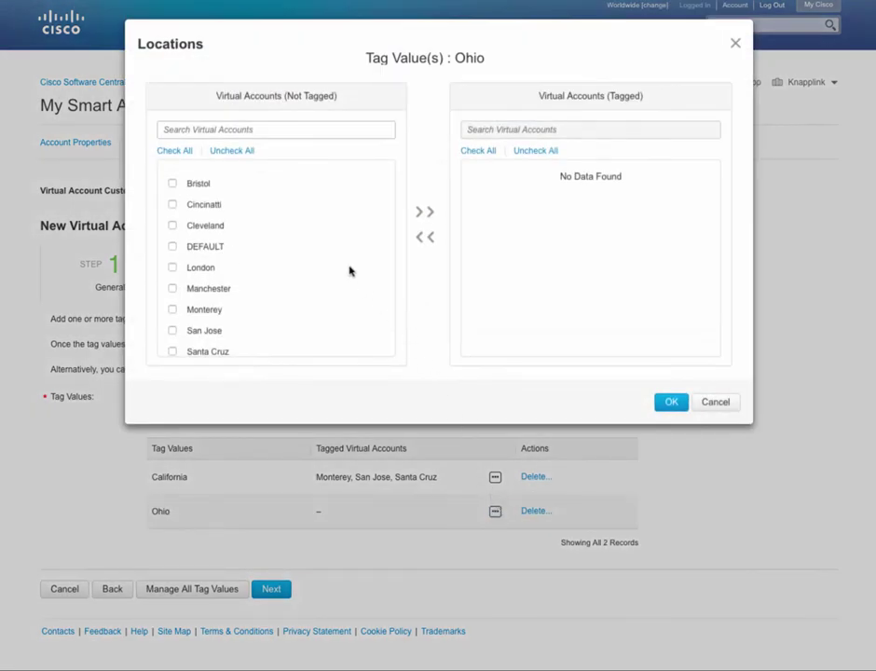
click(172, 206)
click(172, 226)
scroll(172, 228, down, 1)
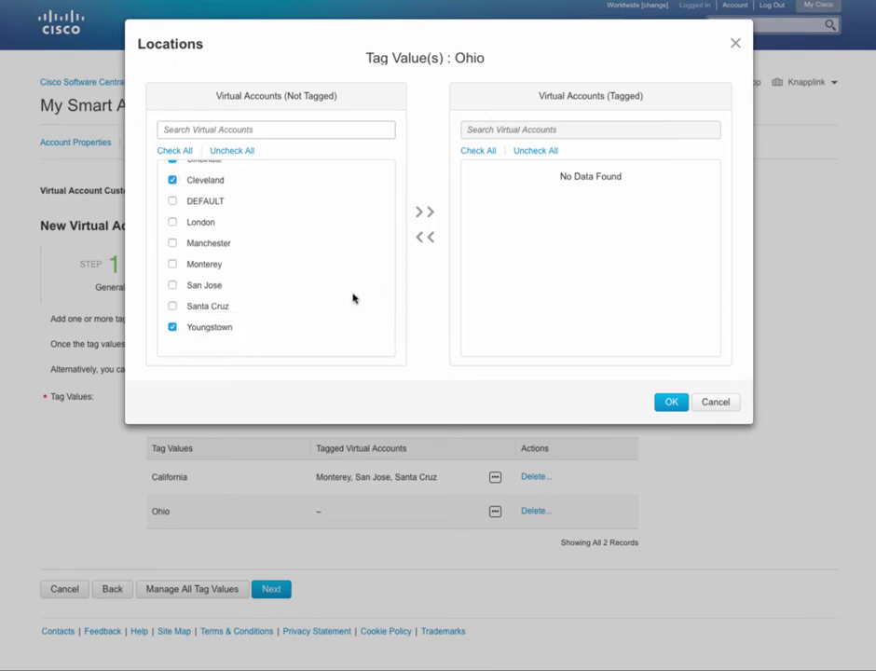
click(428, 214)
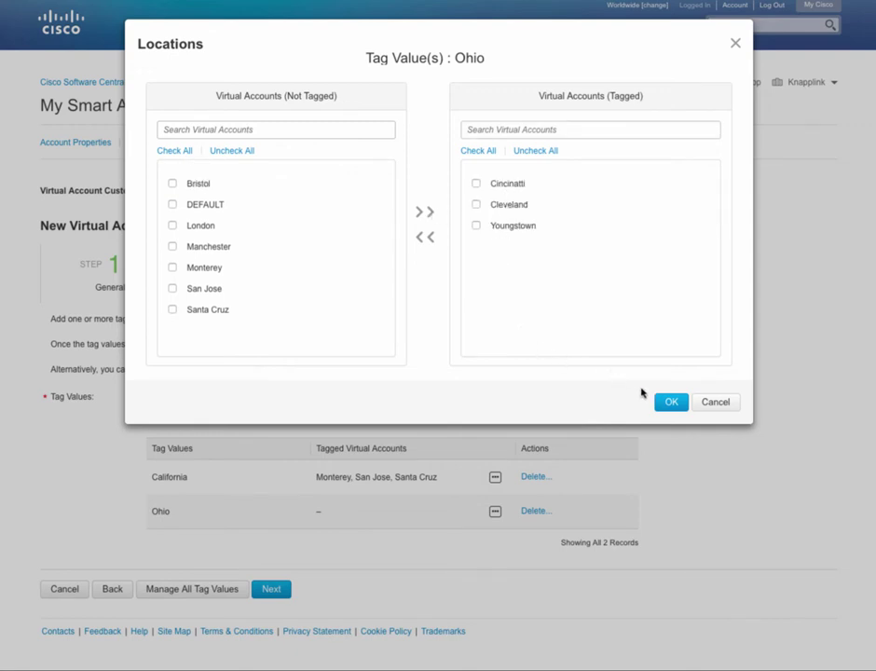
click(671, 401)
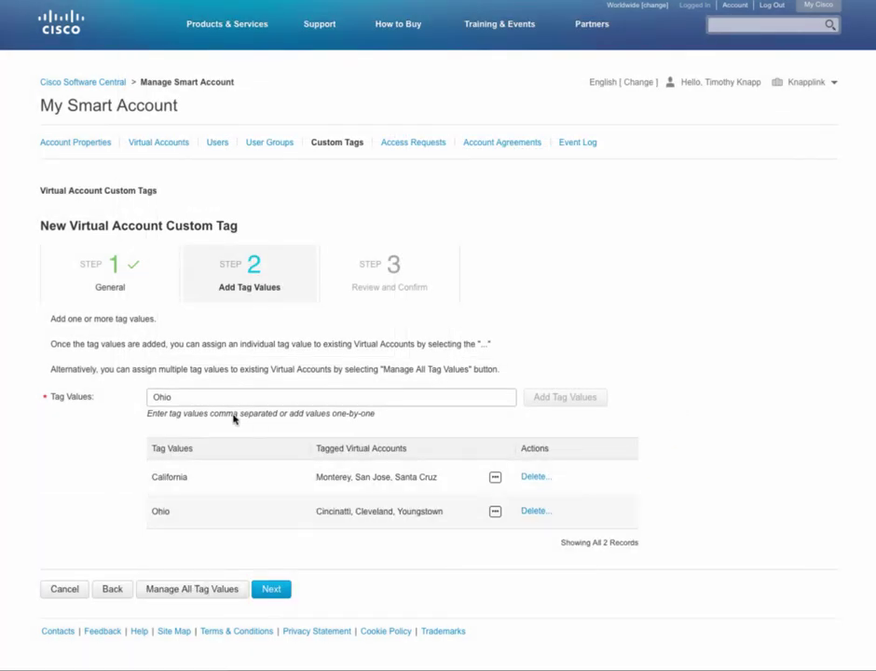
- Add England as a tag value and assign it to Bristol, London and Manchester
click(160, 395)
double_click(157, 397)
text(Eng)
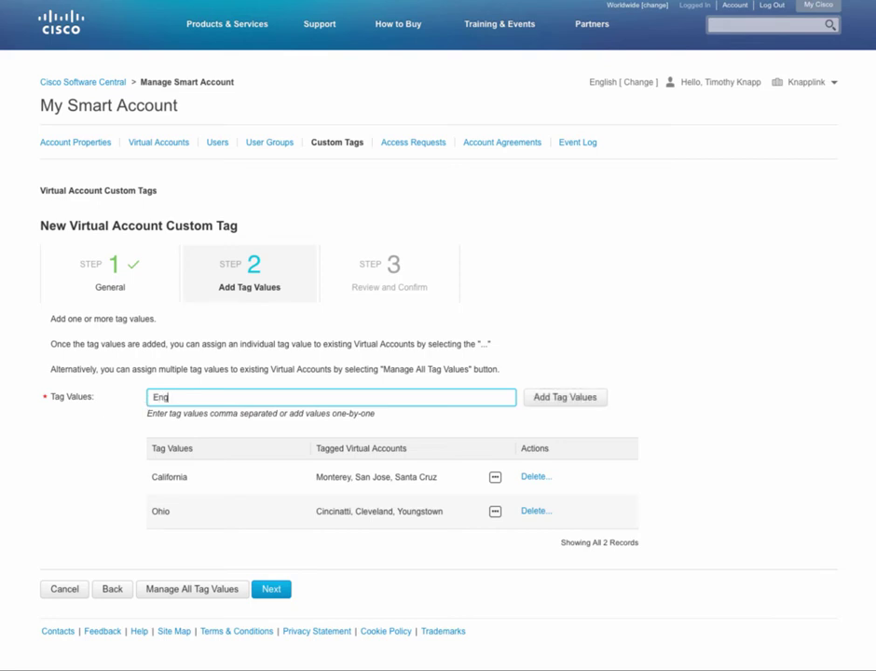
text(land)
click(560, 402)
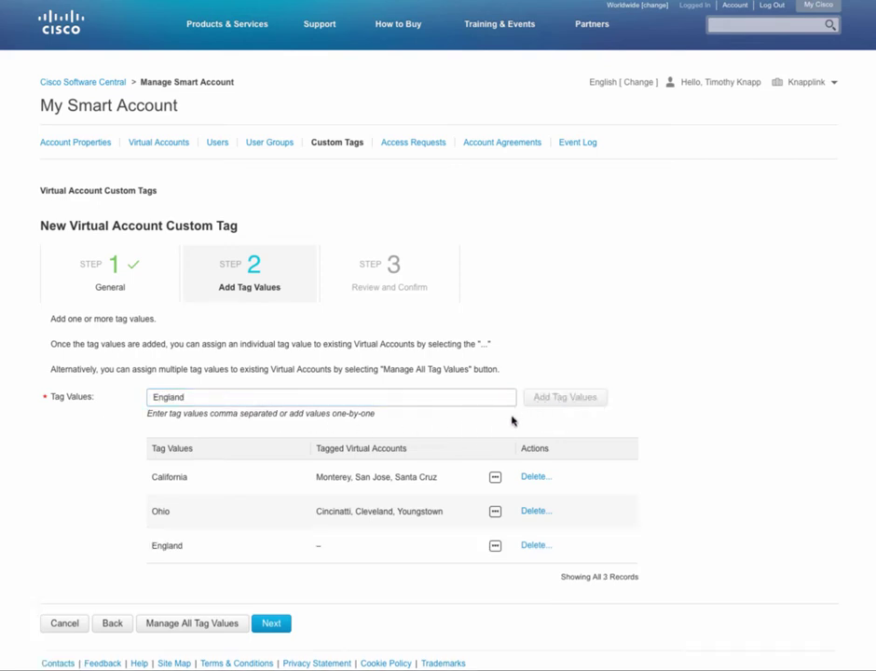
click(495, 547)
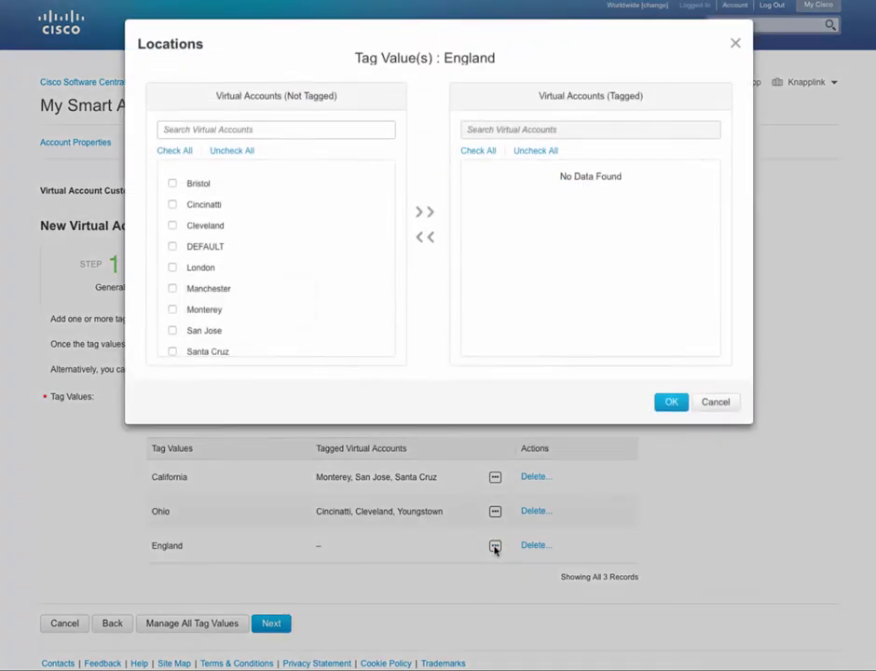
click(173, 184)
click(172, 268)
click(429, 212)
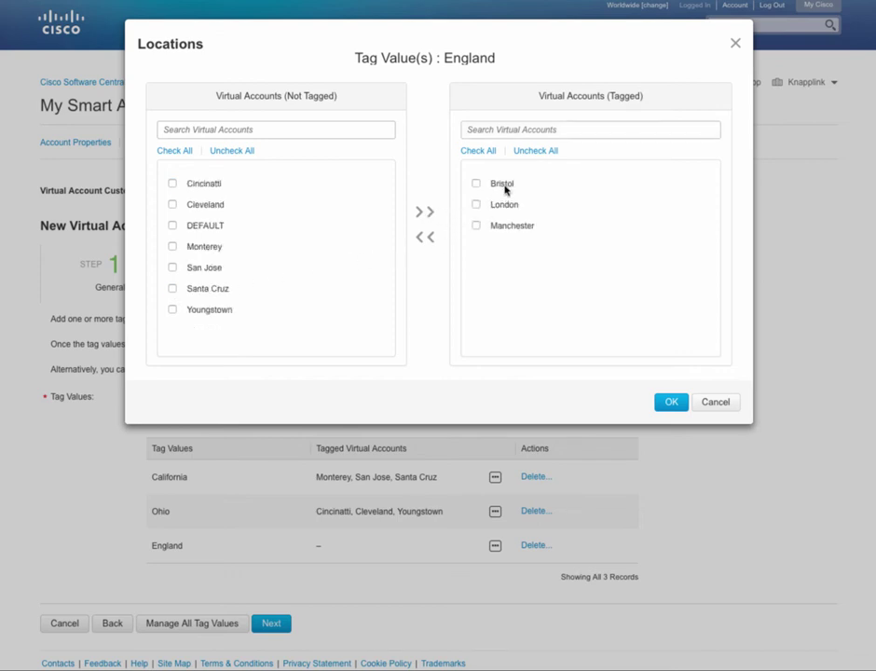
click(671, 401)
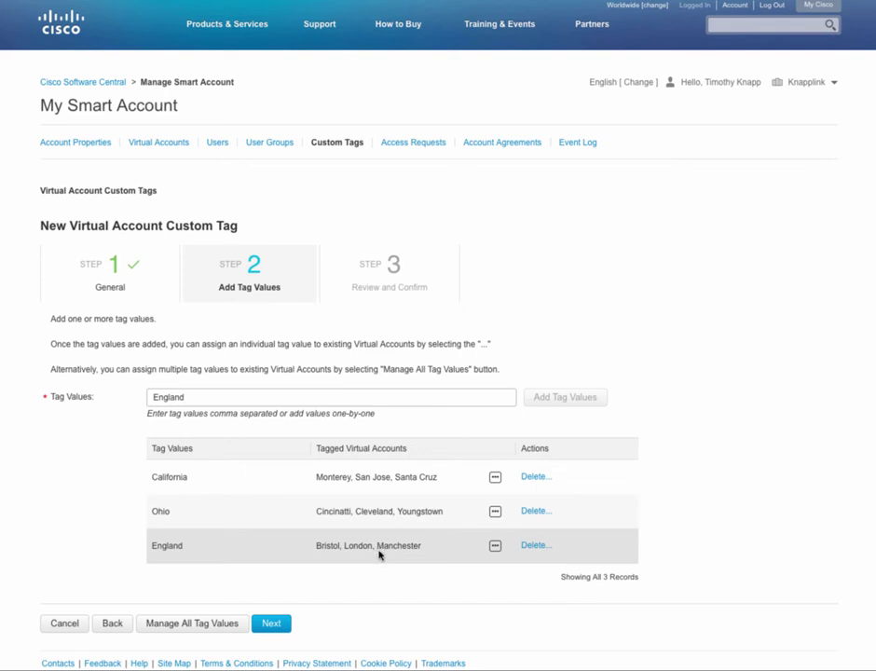
- Review the Locations tag with its three values and confirm adding it as a virtual account custom tag
click(278, 630)
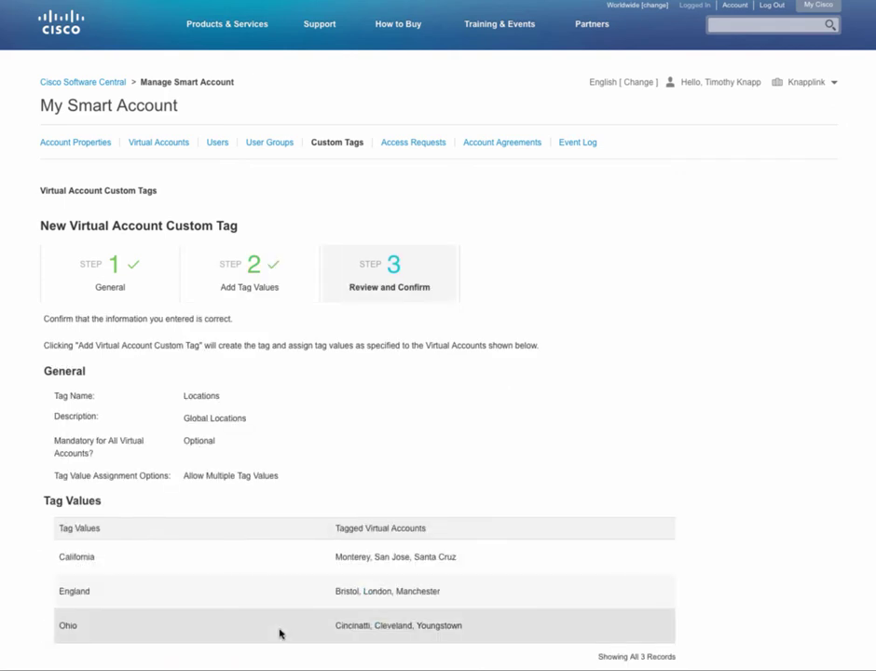
scroll(280, 634, down, 2)
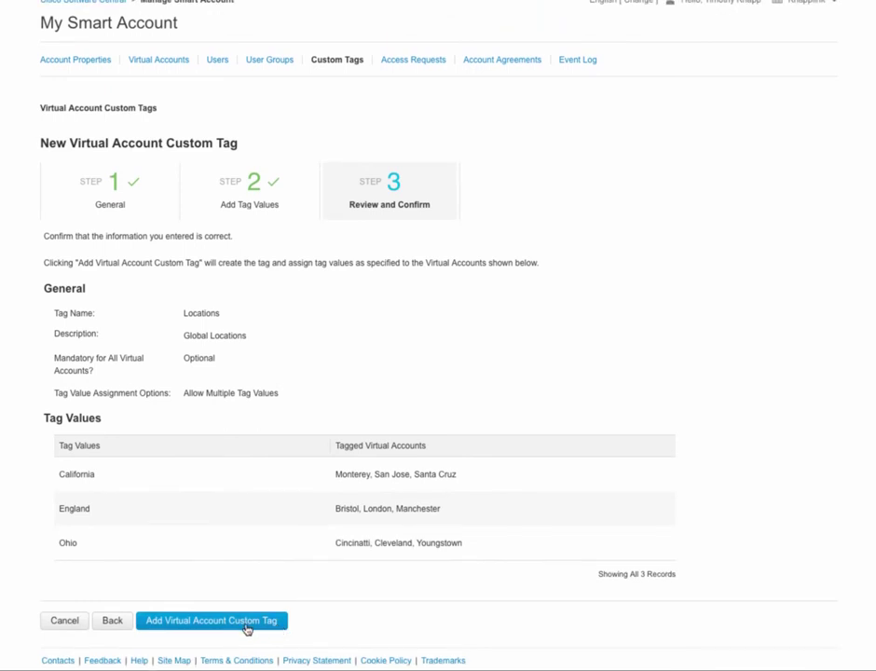
click(247, 620)
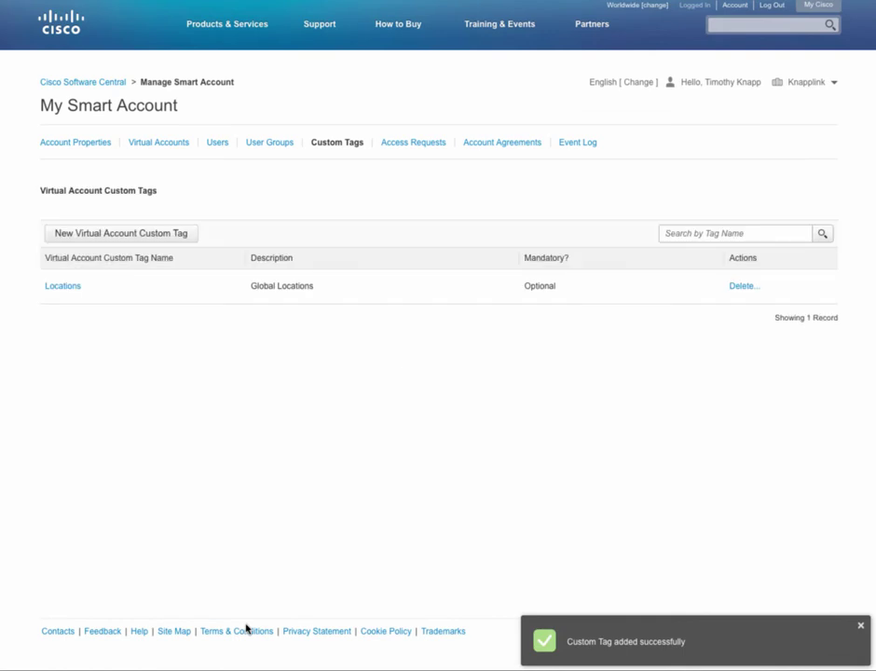
click(63, 286)
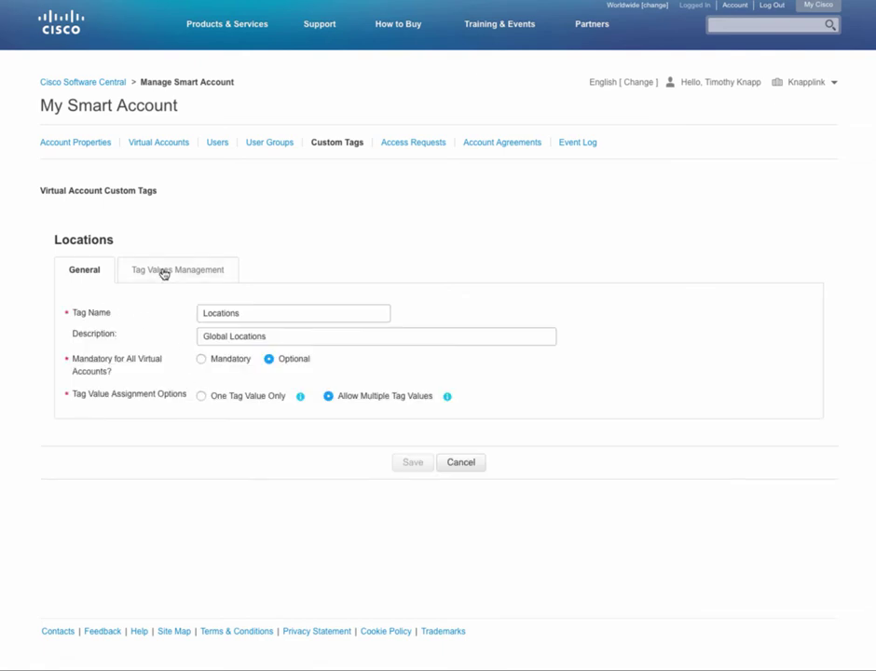
click(165, 273)
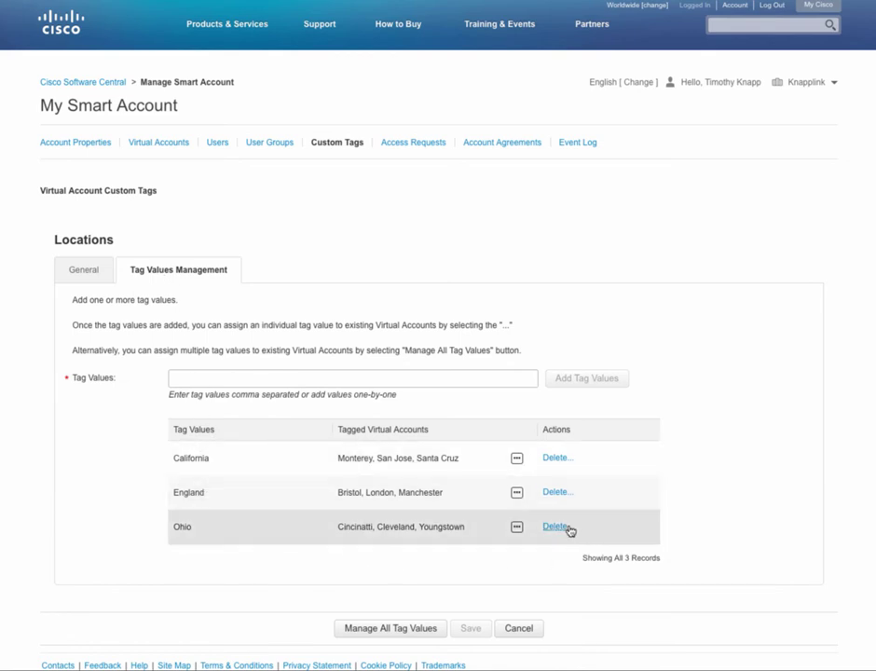
click(526, 633)
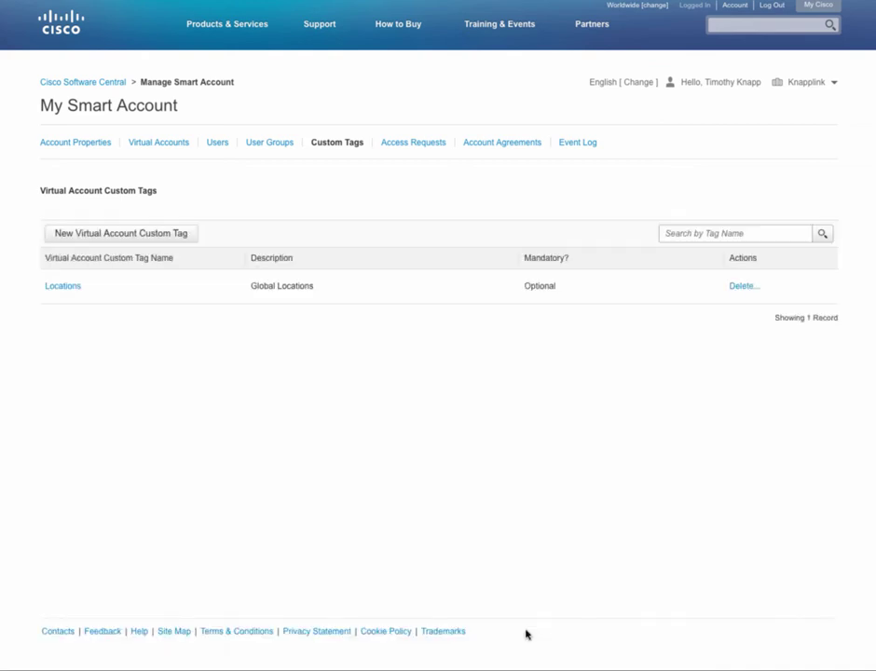
- Check the Data Center Engineers group's virtual account roles, then return to the User Groups list
click(272, 146)
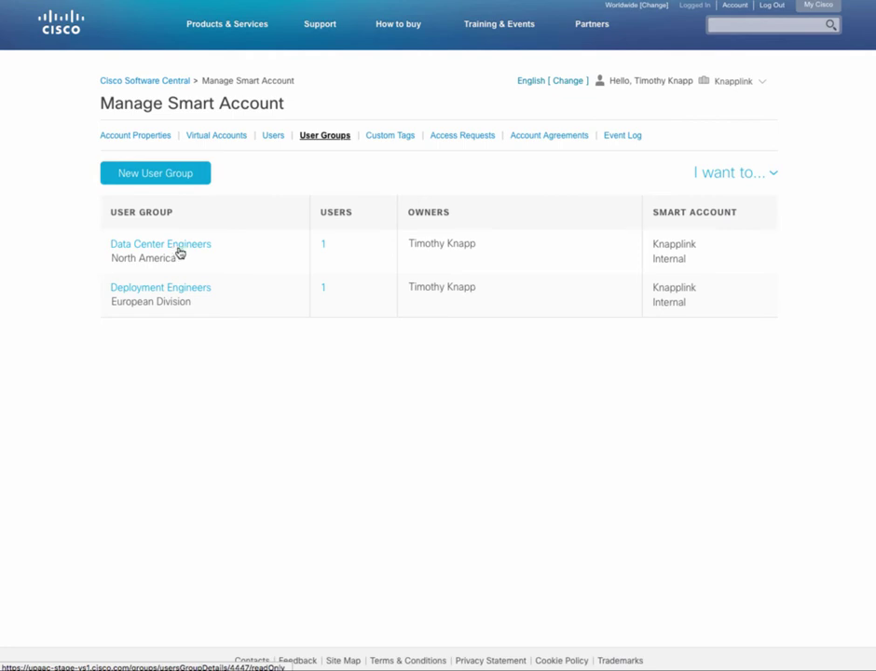
click(179, 248)
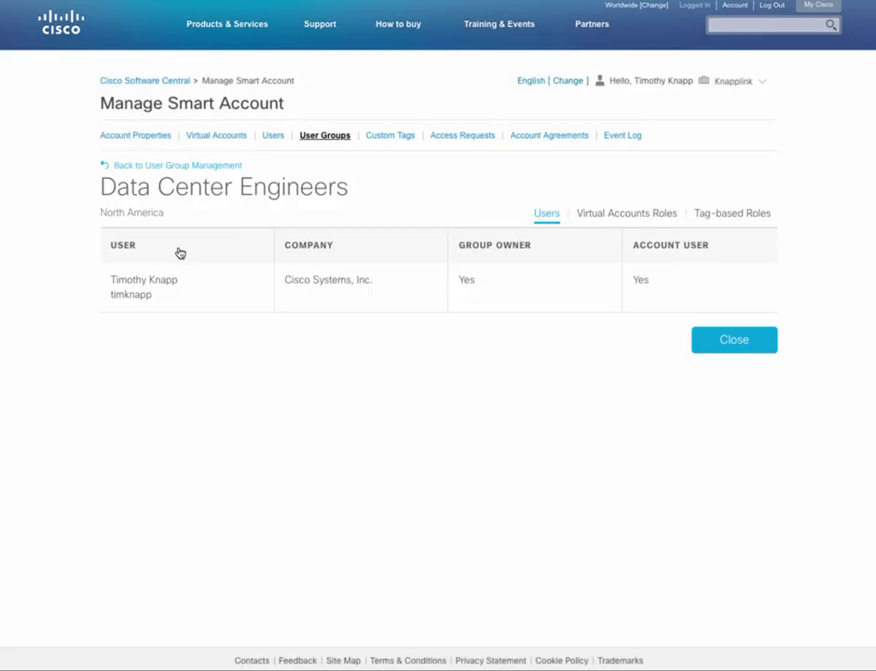
click(632, 220)
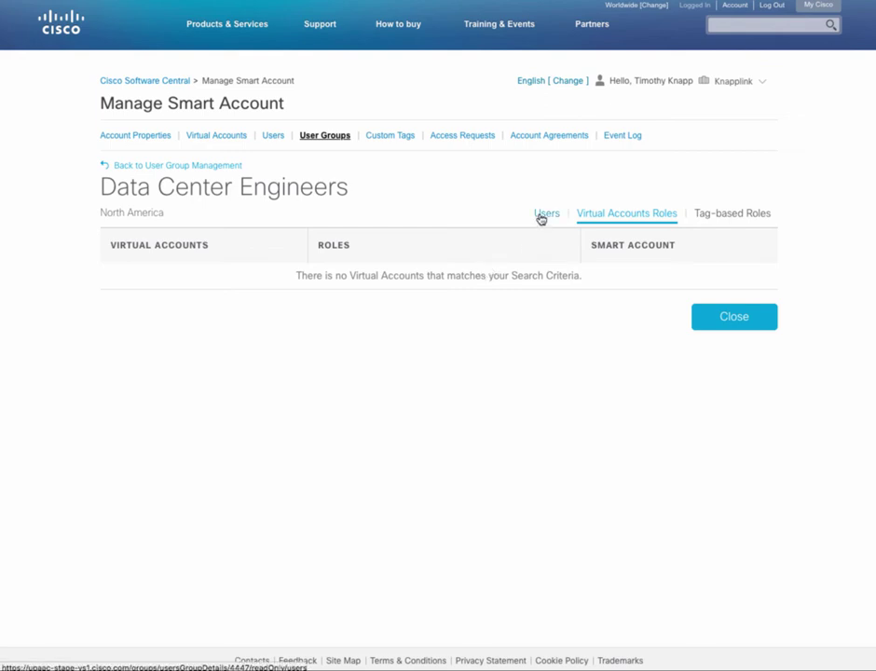
click(191, 167)
- Choose Manage Virtual Accounts Access from the Data Center Engineers group's I want to... menu
scroll(480, 258, right, 3)
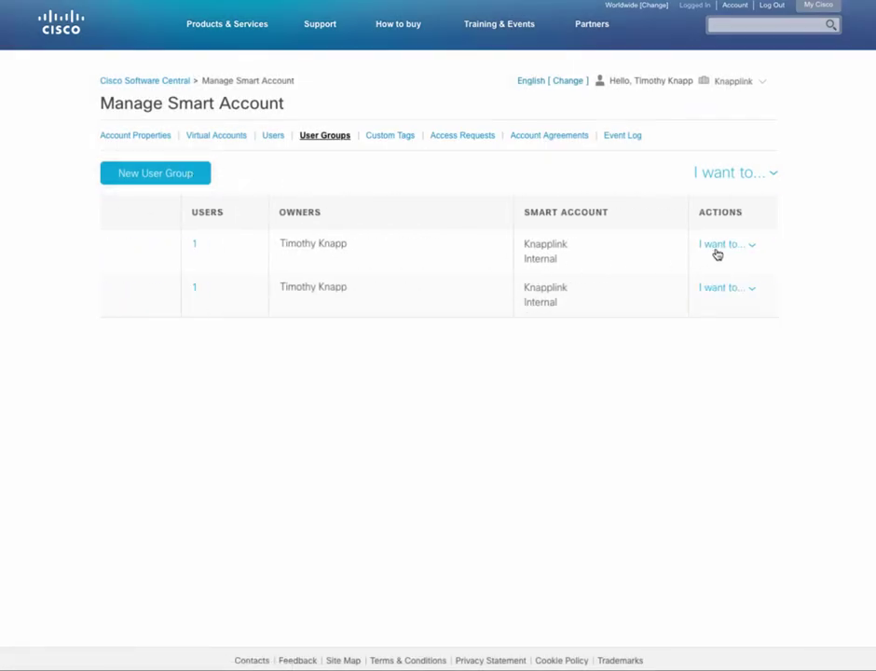
click(717, 253)
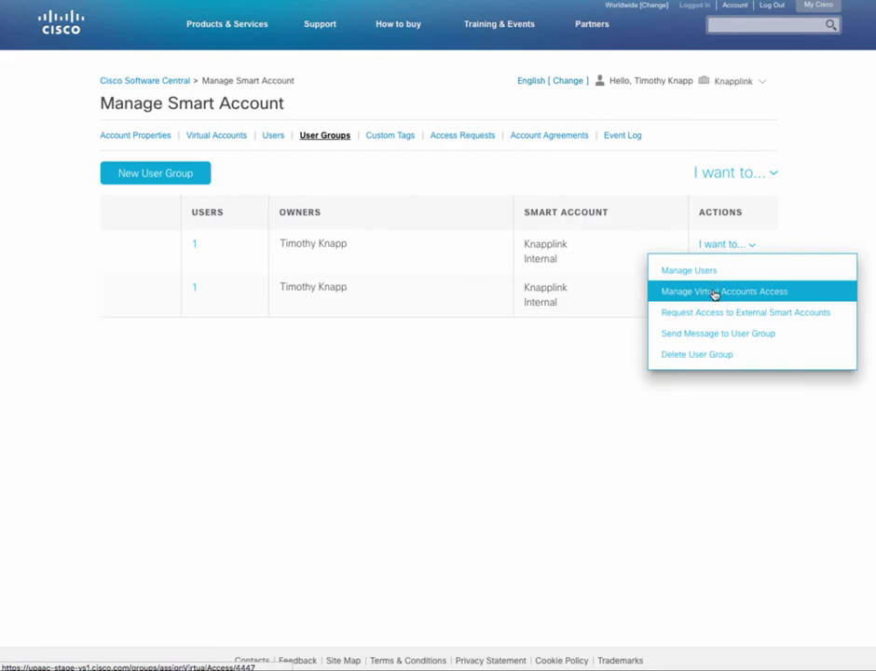
click(715, 292)
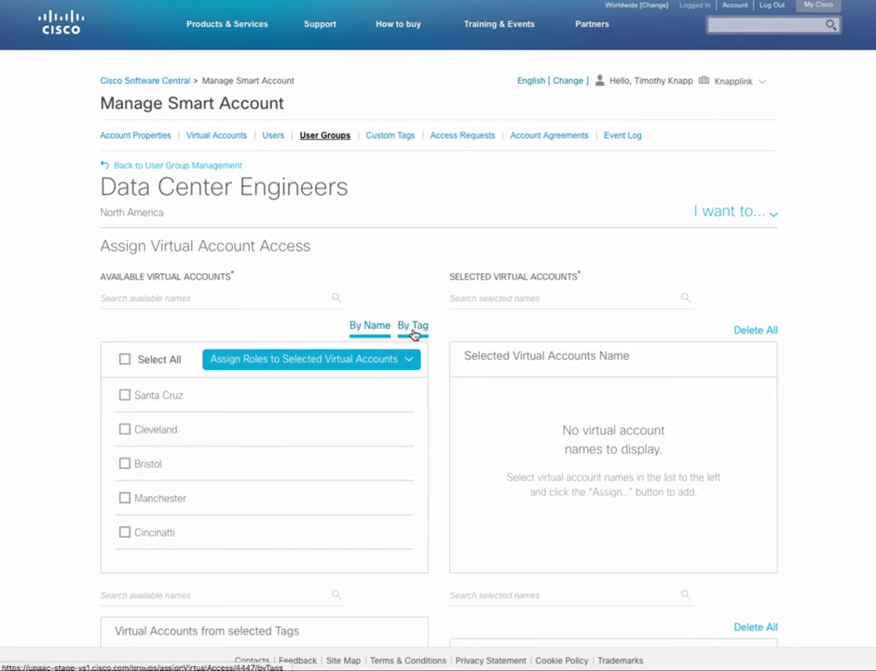
- List virtual accounts By Tag and grant Virtual Account Admin on the California tag
click(412, 331)
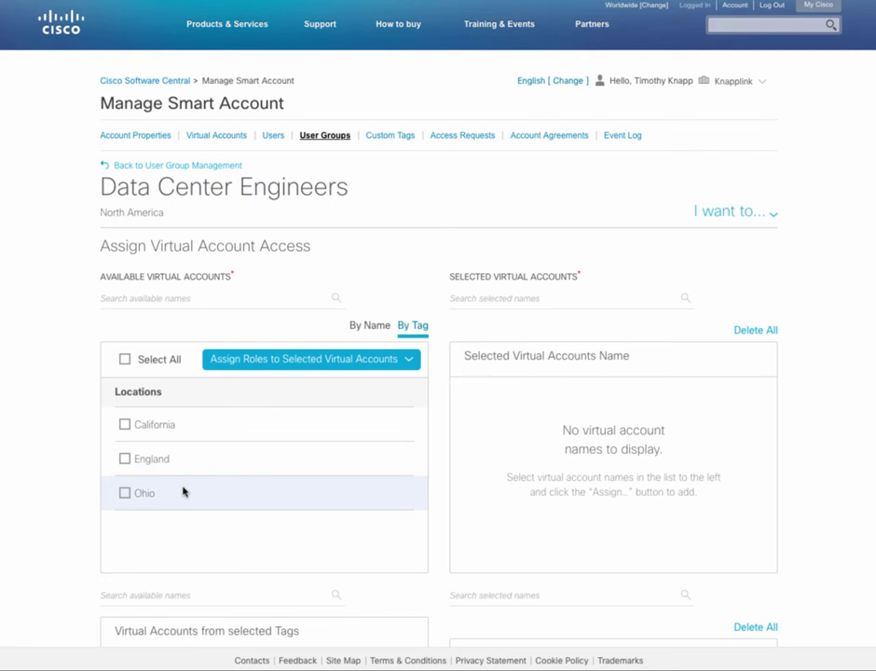
click(126, 425)
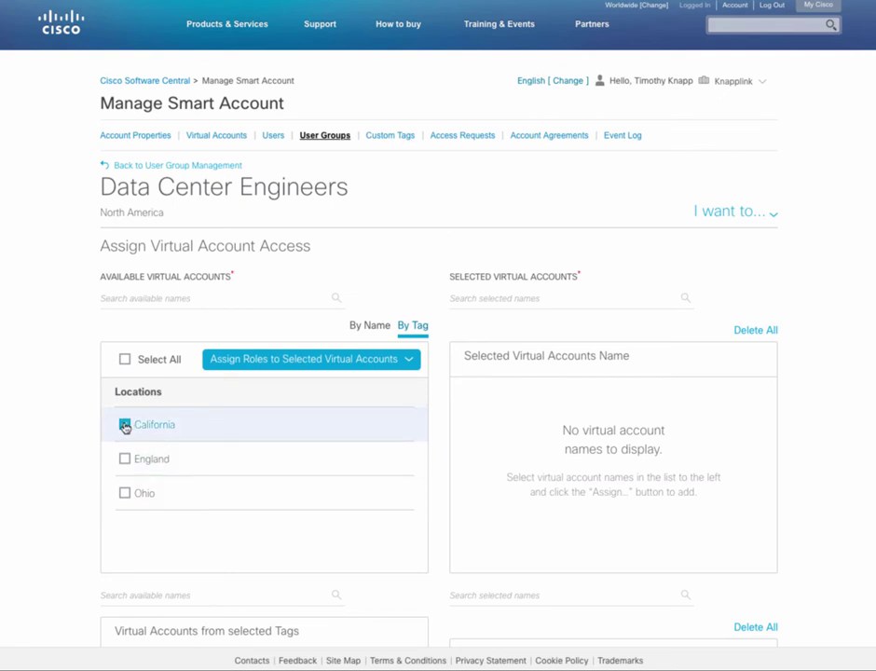
scroll(126, 425, down, 3)
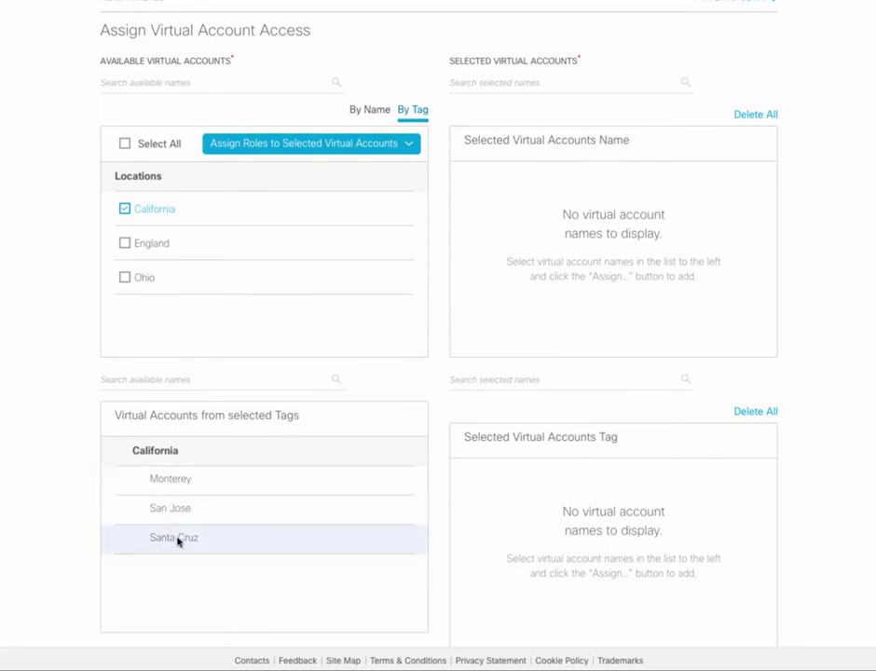
click(406, 145)
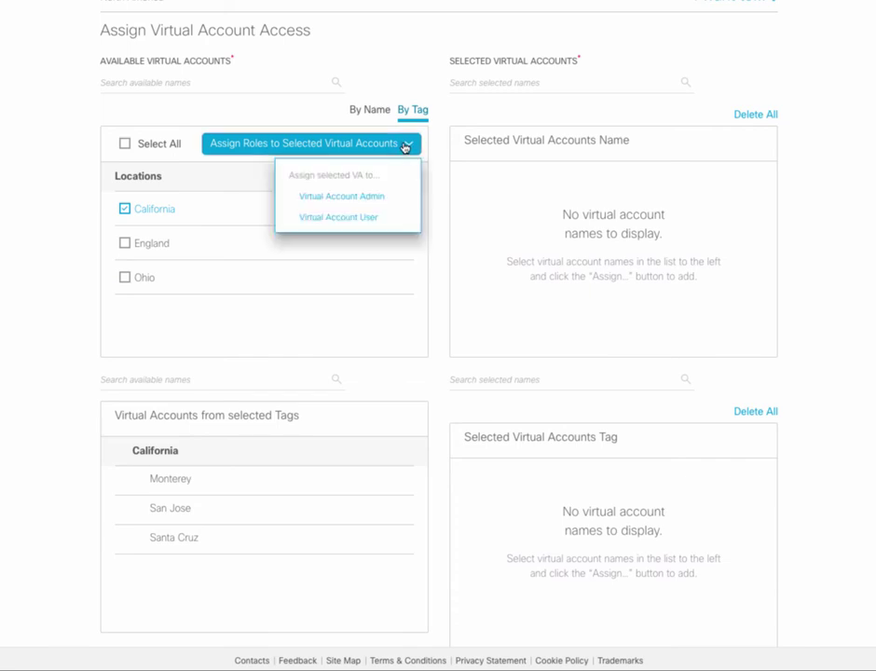
click(363, 203)
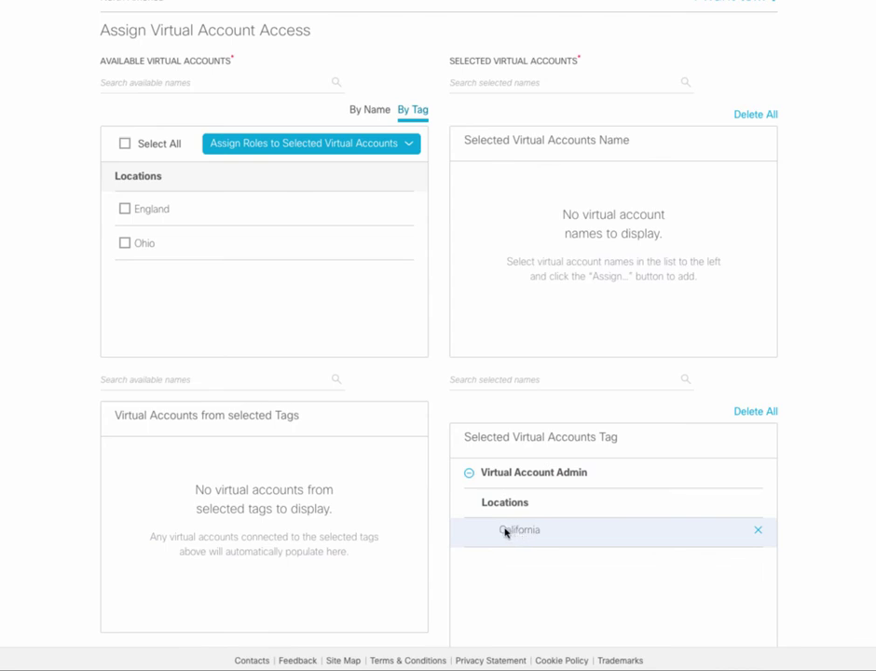
- Grant Virtual Account Admin on England and Virtual Account User on Ohio
click(126, 210)
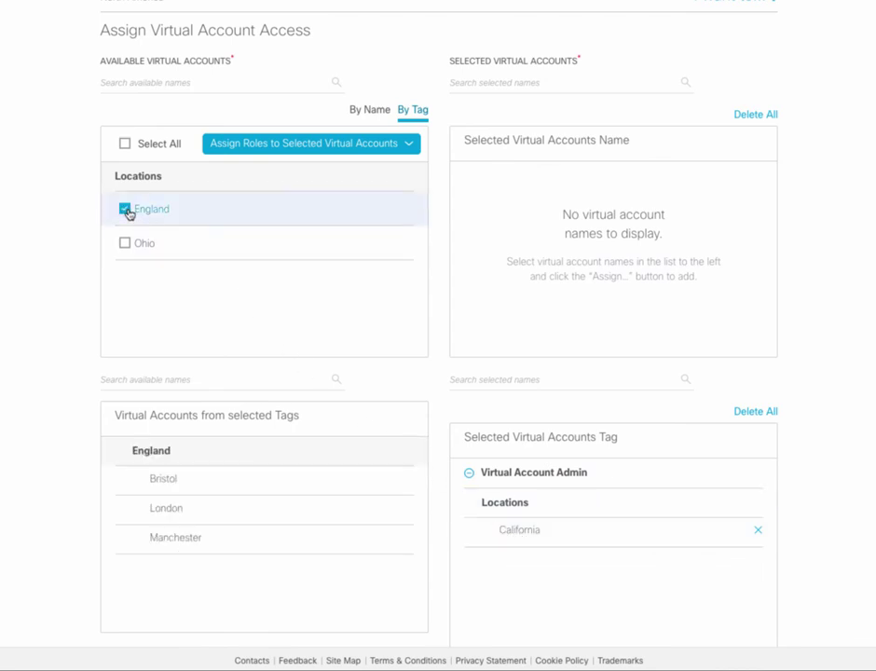
click(408, 146)
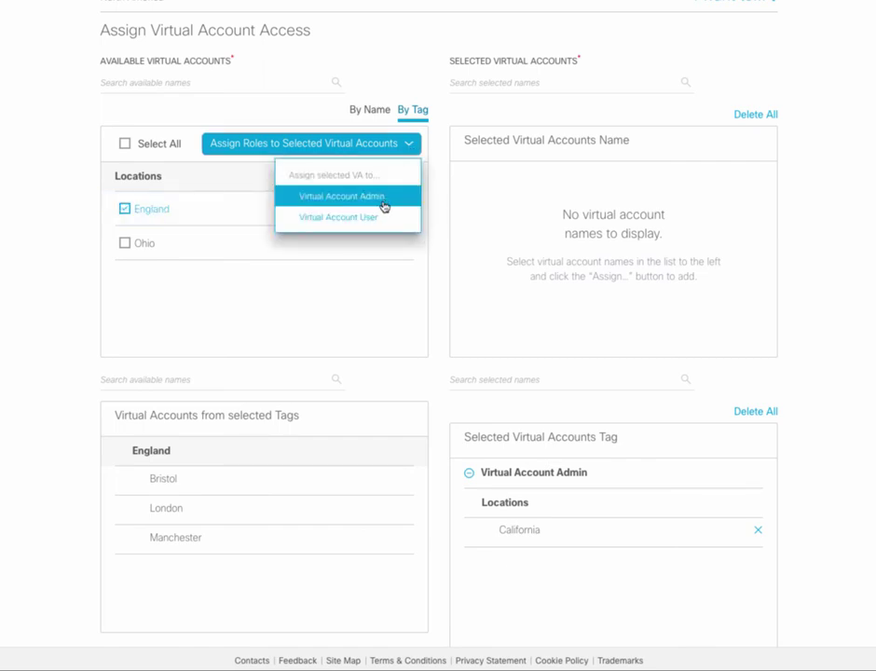
click(384, 206)
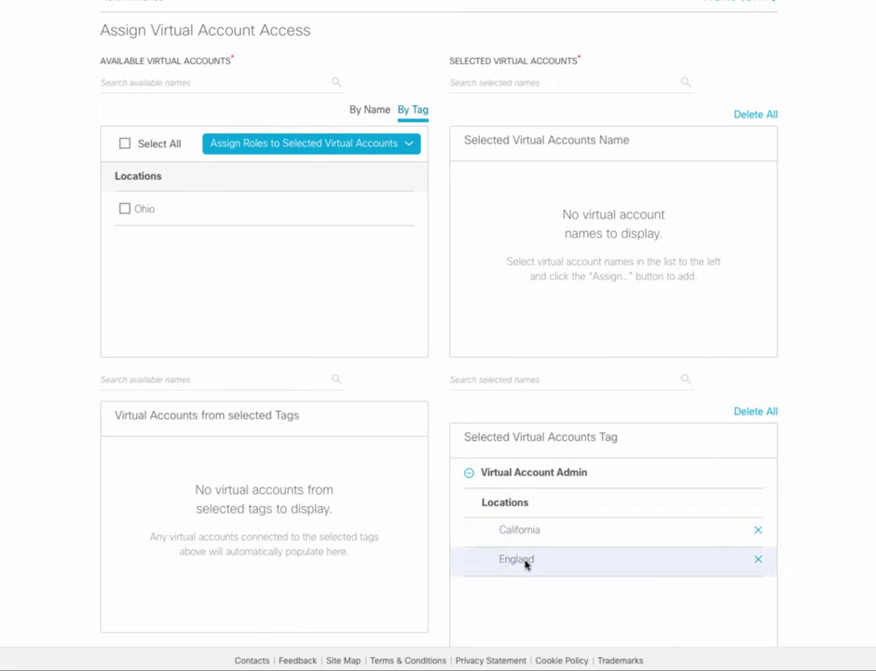
click(125, 209)
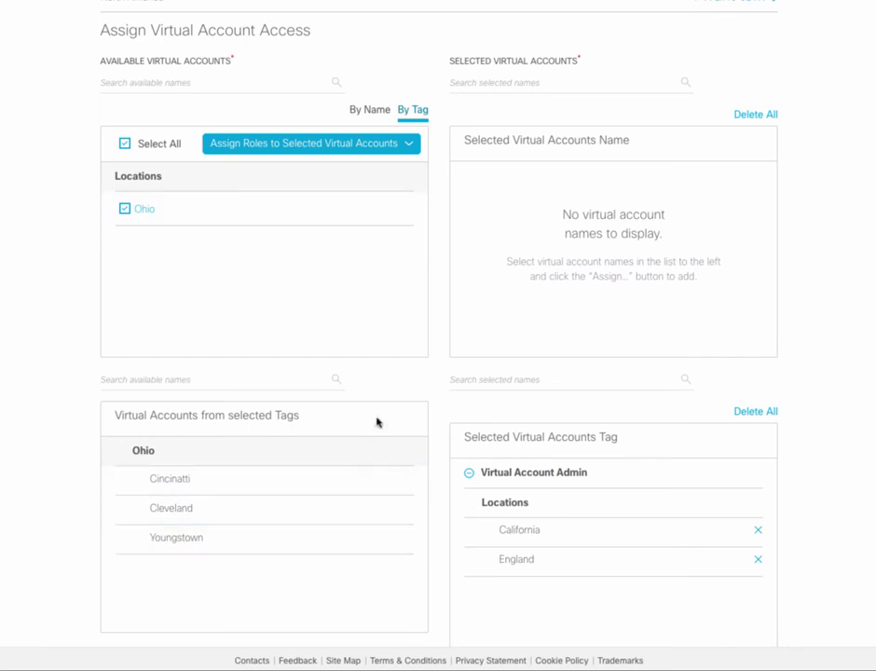
click(409, 145)
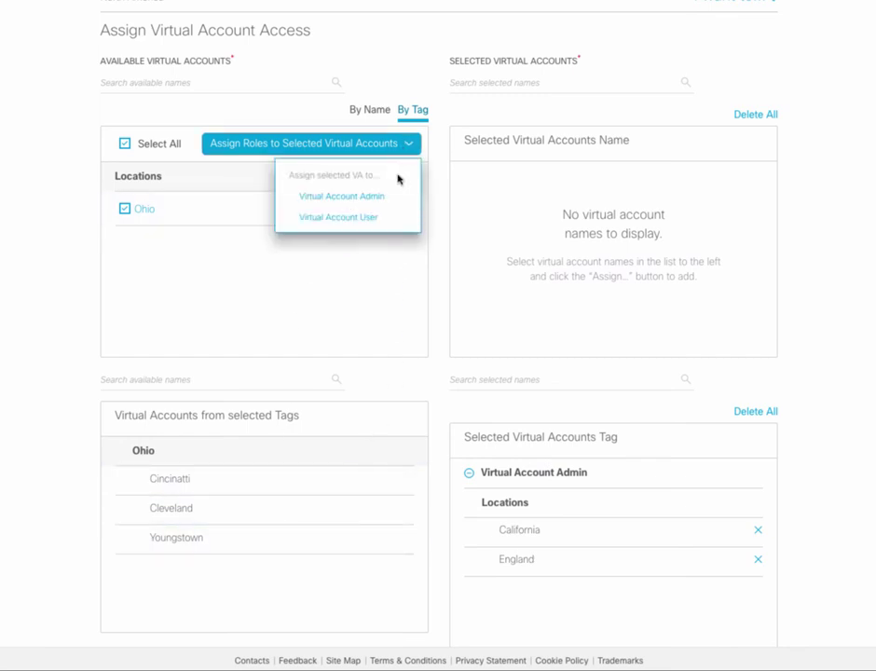
click(366, 218)
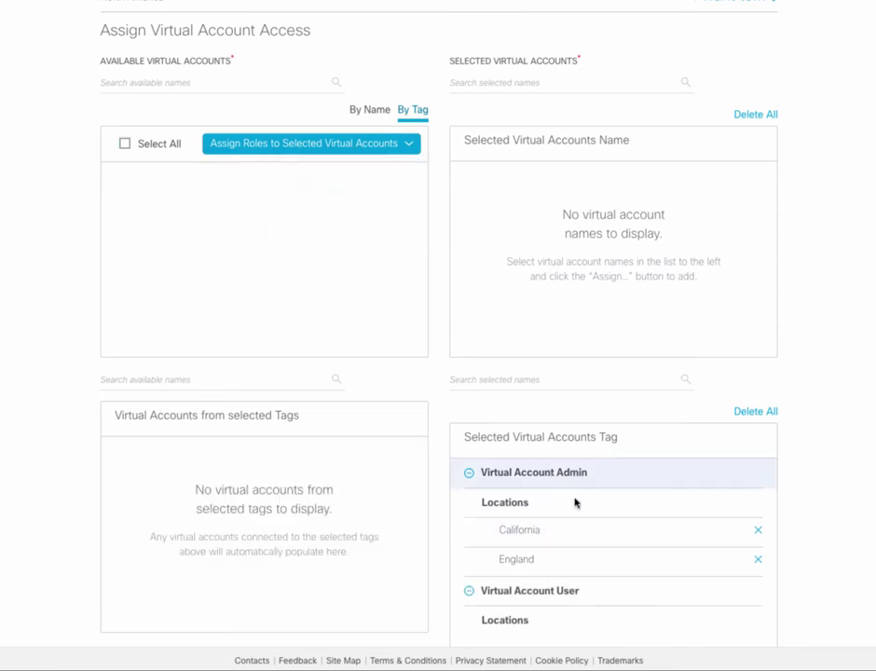
scroll(554, 599, down, 1)
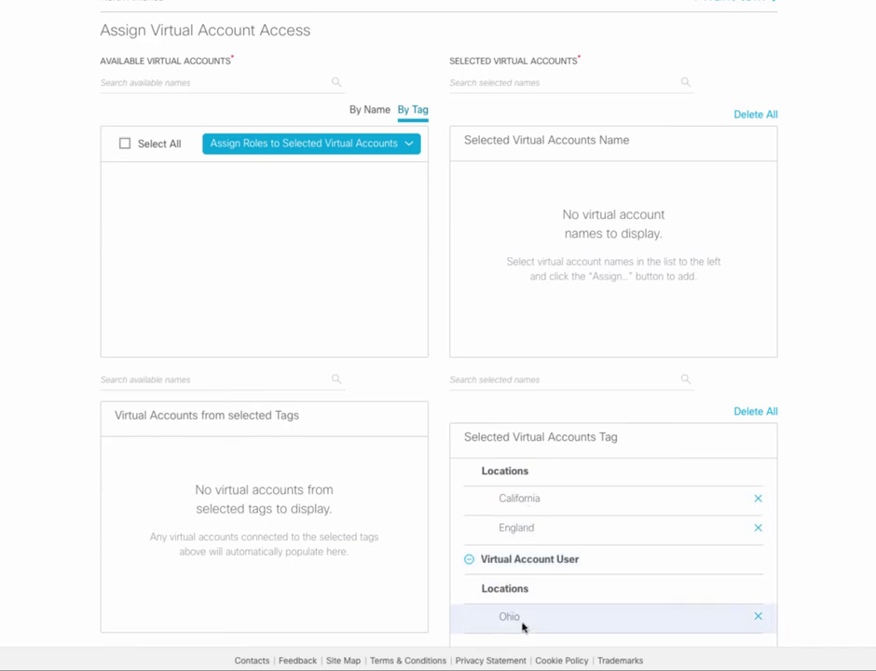
- Apply the Data Center Engineers group's tag-based admin and user access assignments
scroll(824, 615, down, 2)
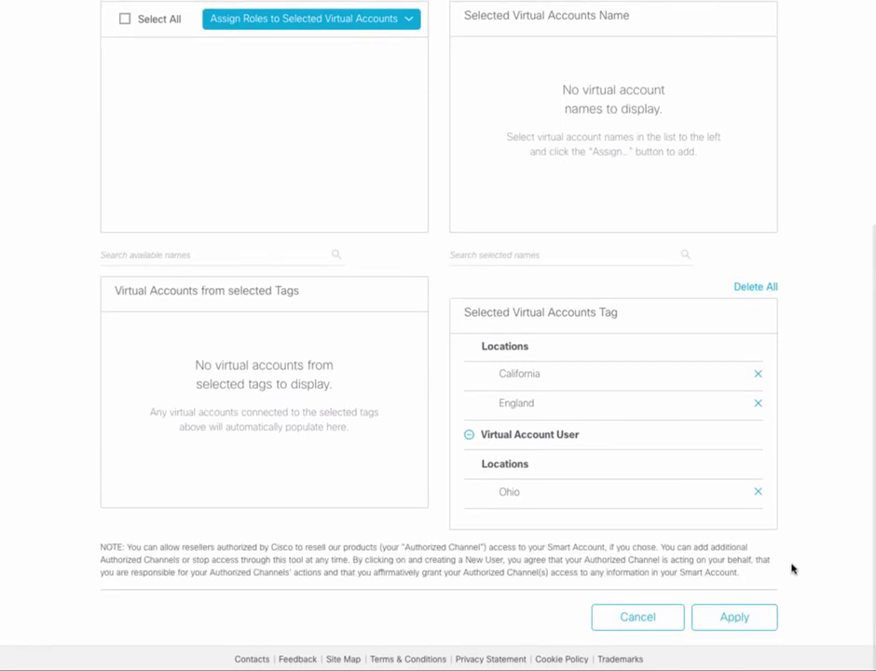
click(748, 615)
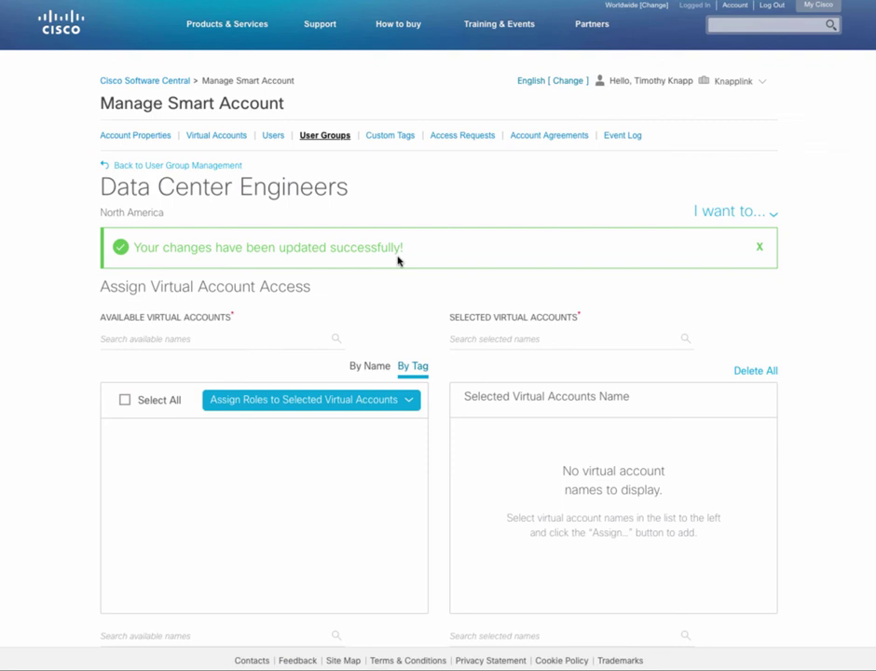
- Go back to the Cisco Software Central home page via the breadcrumb
click(170, 82)
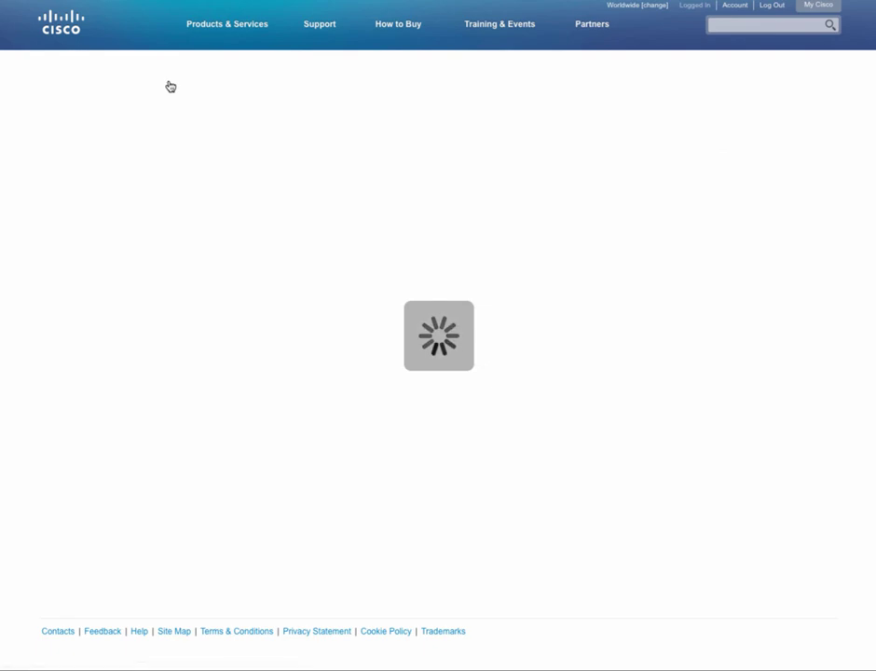